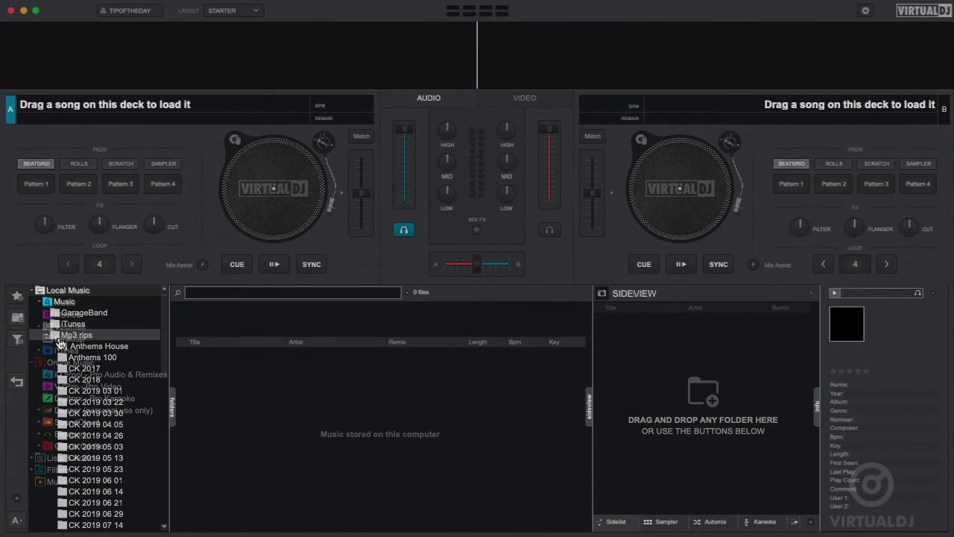
Open the Anthems House folder, load +1 (Tujamo Remix) on deck A, then select Post Malone.
left_click(69, 347)
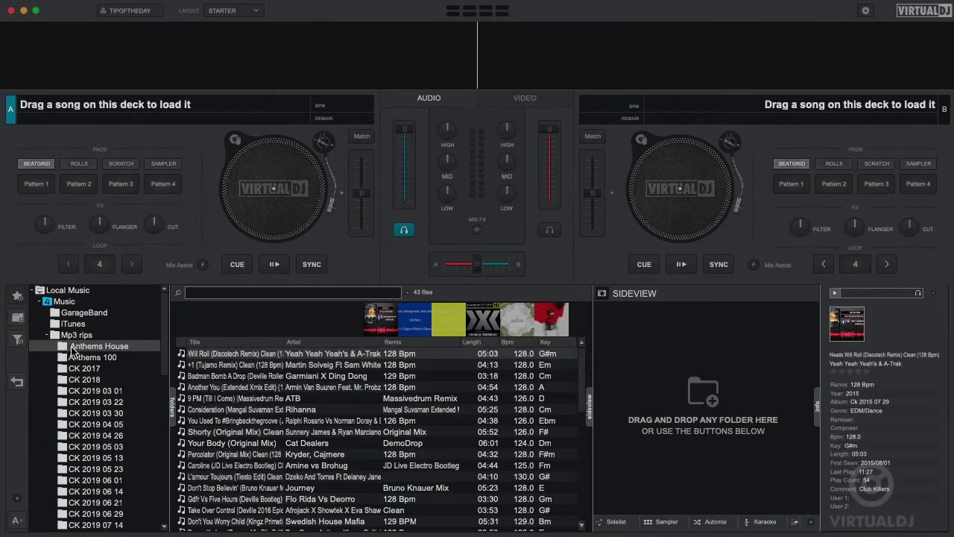
double_click(213, 365)
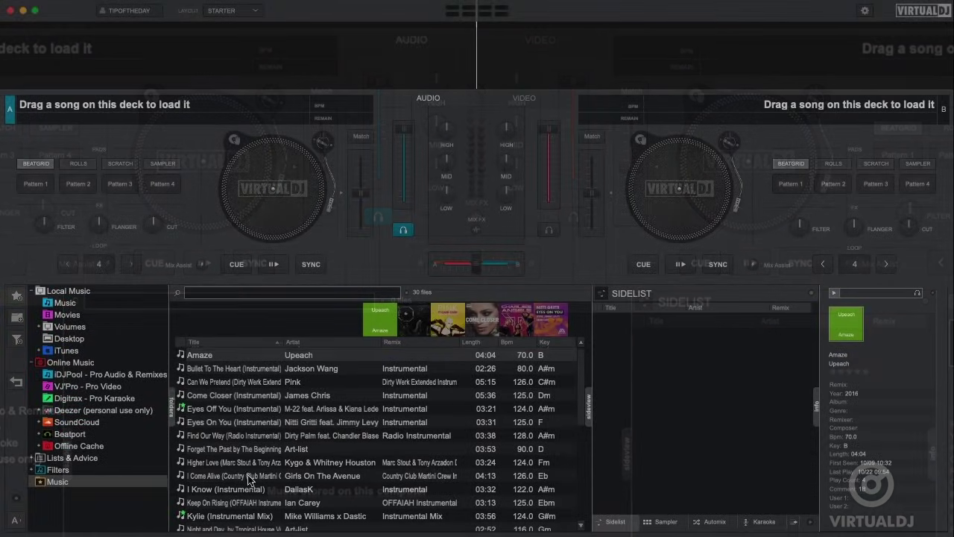
scroll(248, 484, "down", 3)
scroll(248, 485, "down", 1)
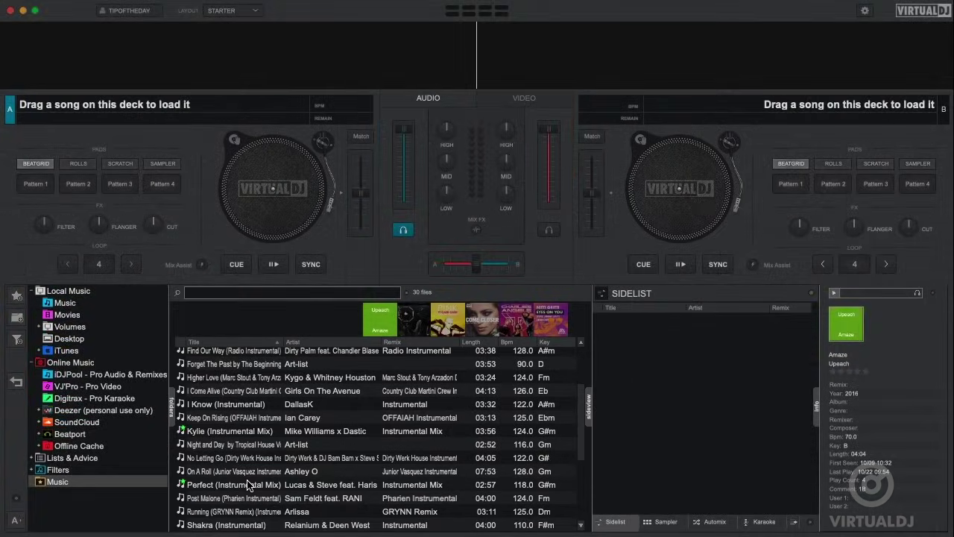
left_click(242, 496)
Load Post Malone onto deck A, play it, and start a 4-beat loop.
left_click_drag(242, 498, 272, 191)
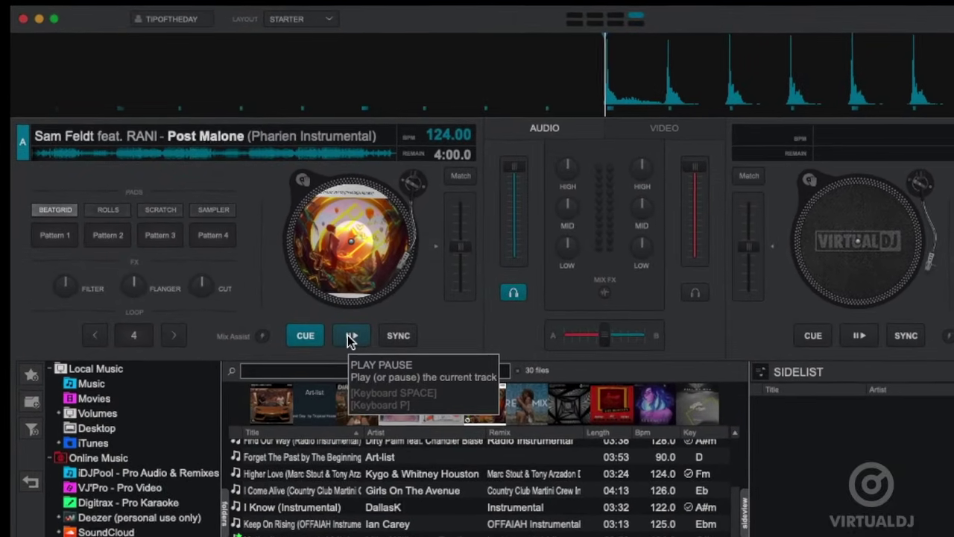
left_click(311, 301)
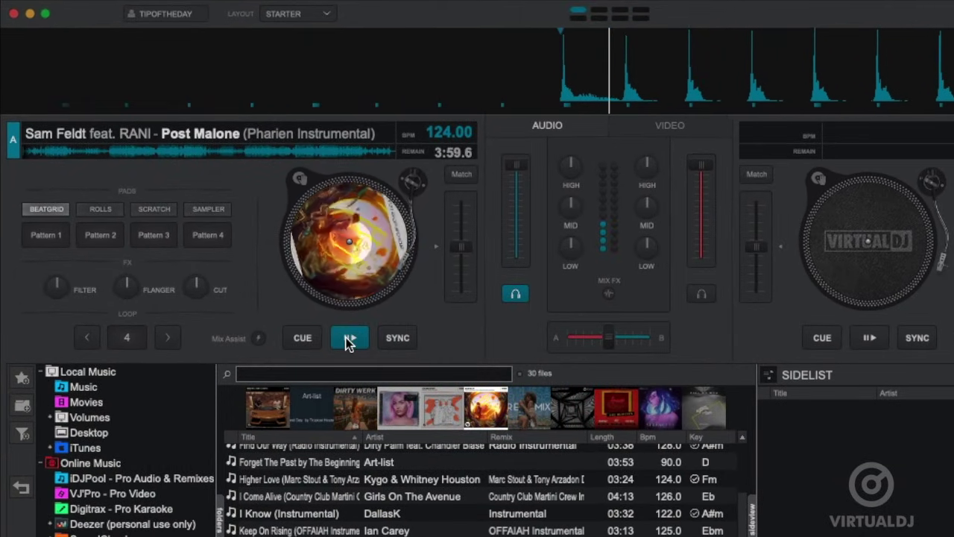
left_click(128, 338)
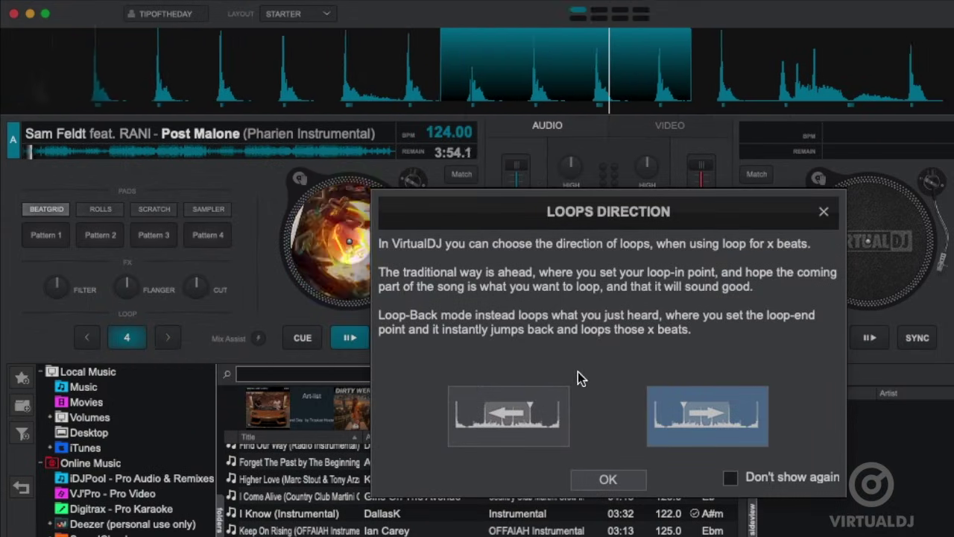
left_click(608, 478)
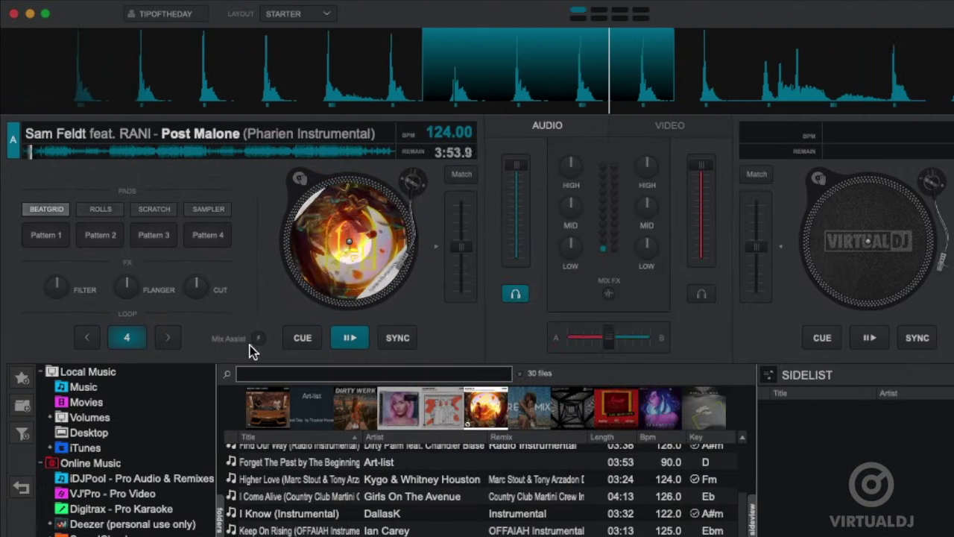
Shorten the loop from 4 beats down to 1/4 beat, then release it.
left_click(90, 336)
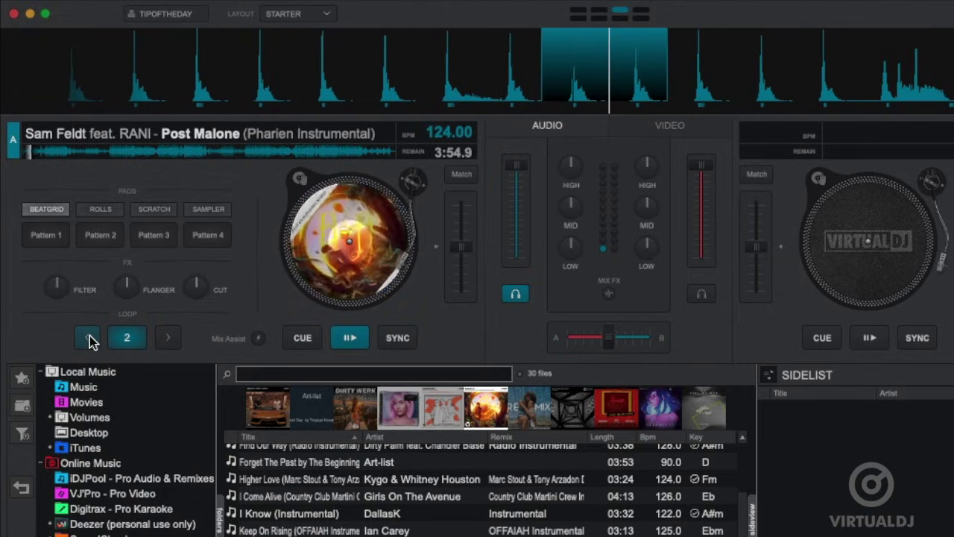
left_click(90, 336)
left_click(89, 335)
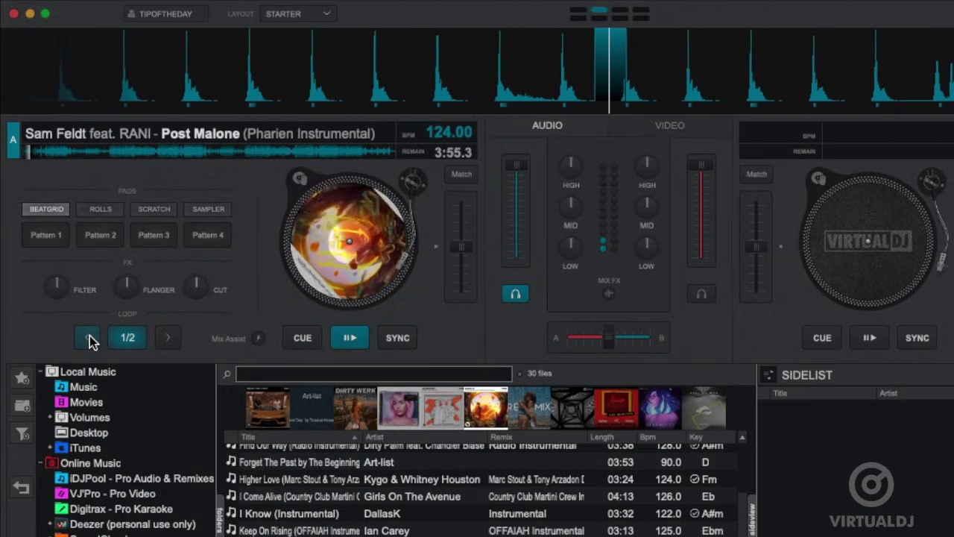
left_click(89, 335)
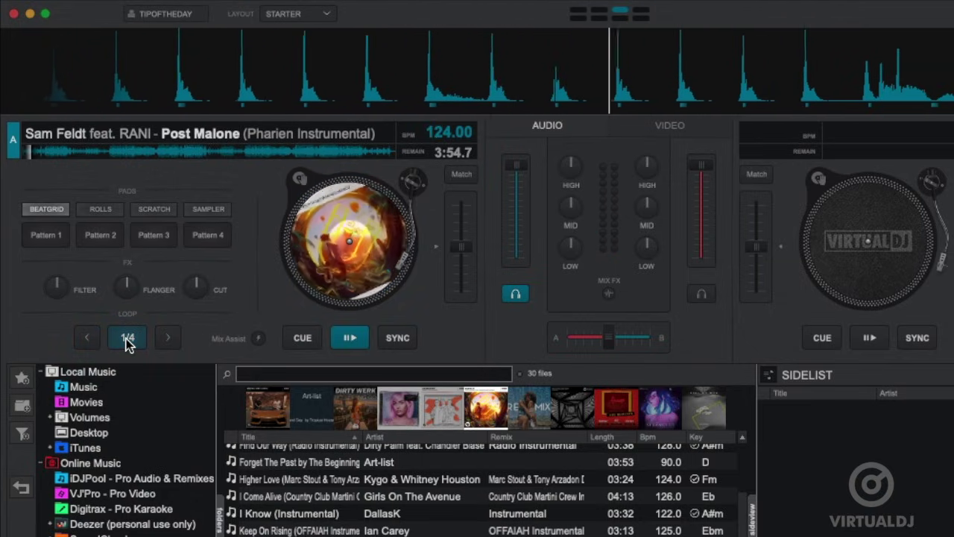
left_click(126, 338)
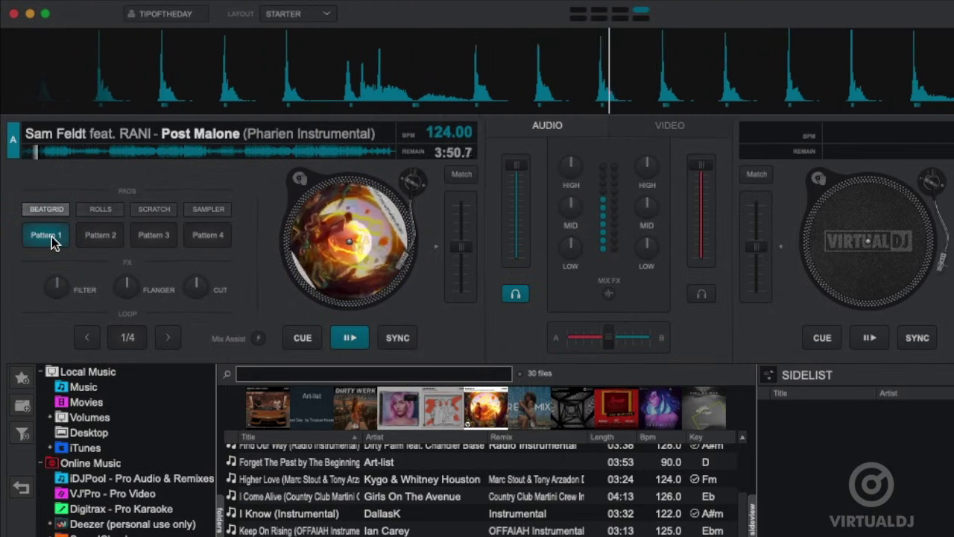
Trigger the 1/2 and 1/4 beat loop rolls, then the Jet Scr scratch effect.
left_click(102, 211)
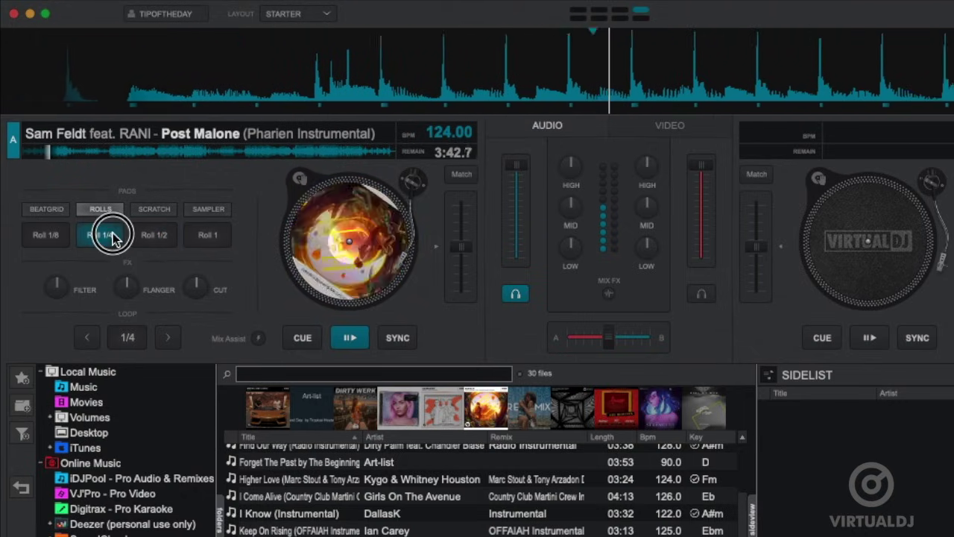
left_click(151, 237)
left_click(110, 237)
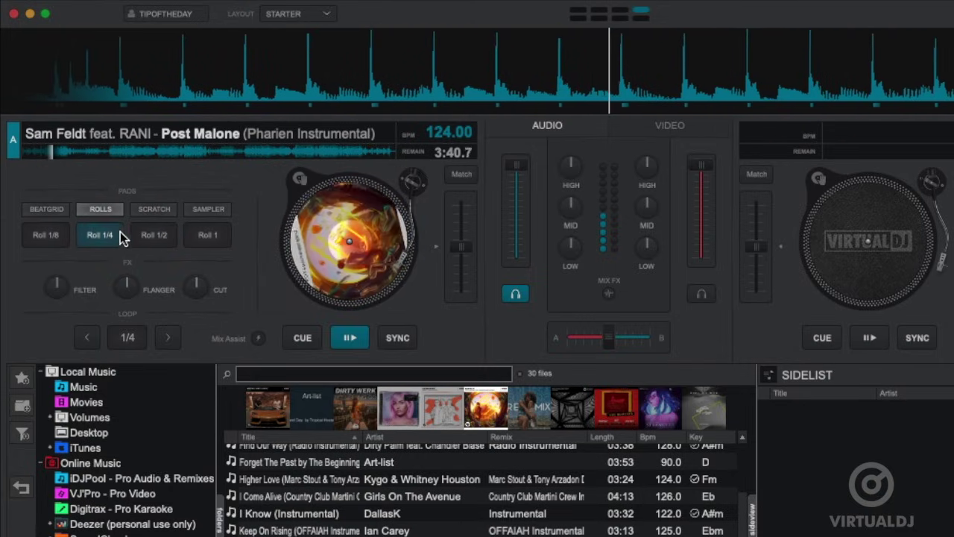
left_click(154, 209)
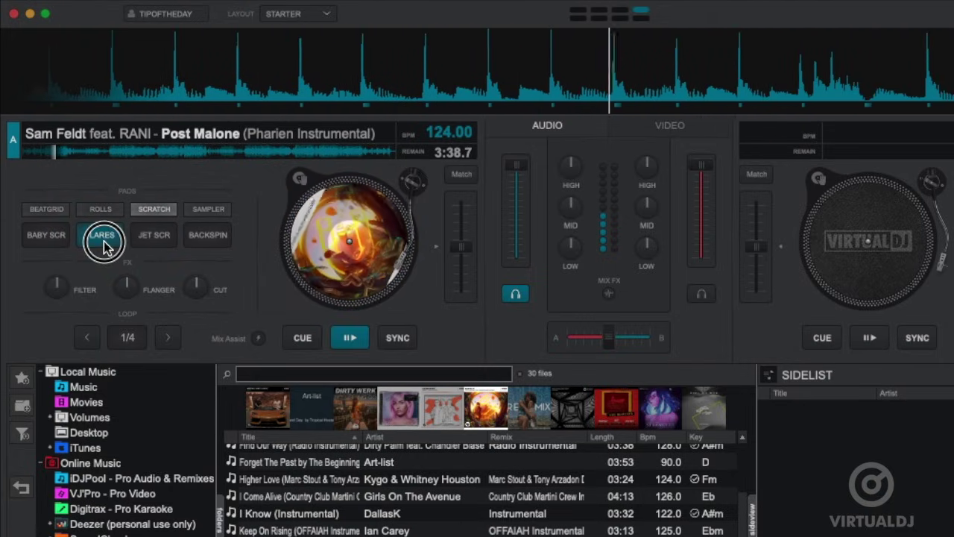
left_click(147, 236)
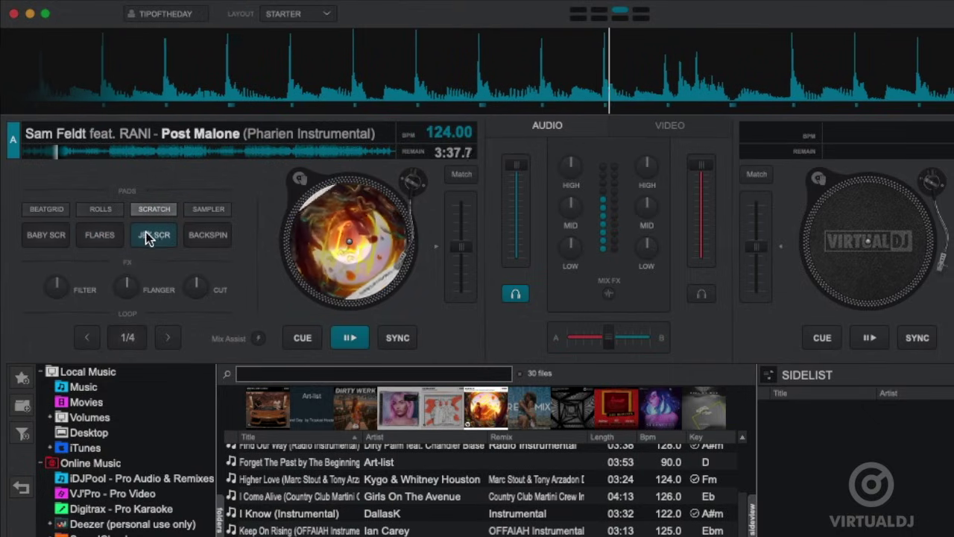
Switch deck A's pads to the sampler and play the Ahhh - Scratch sample.
left_click(200, 212)
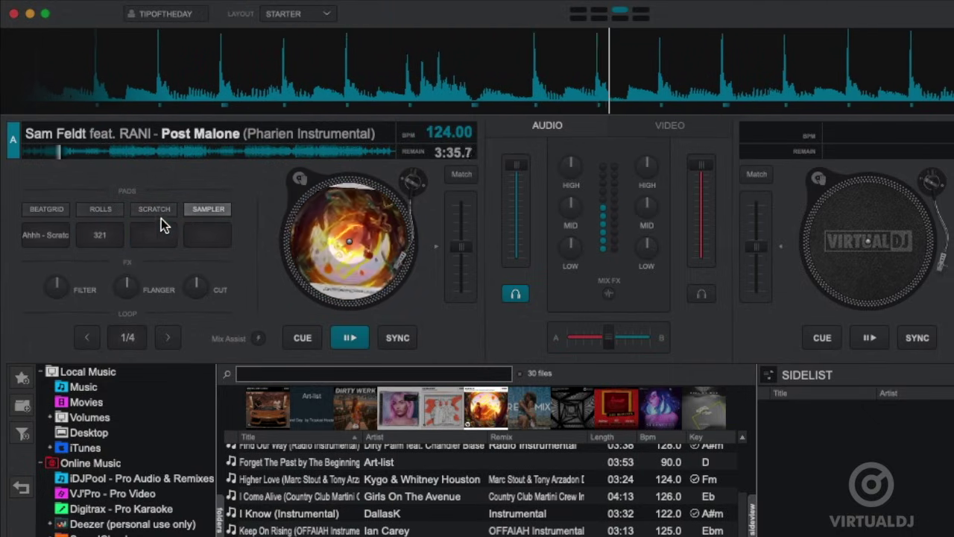
left_click(100, 237)
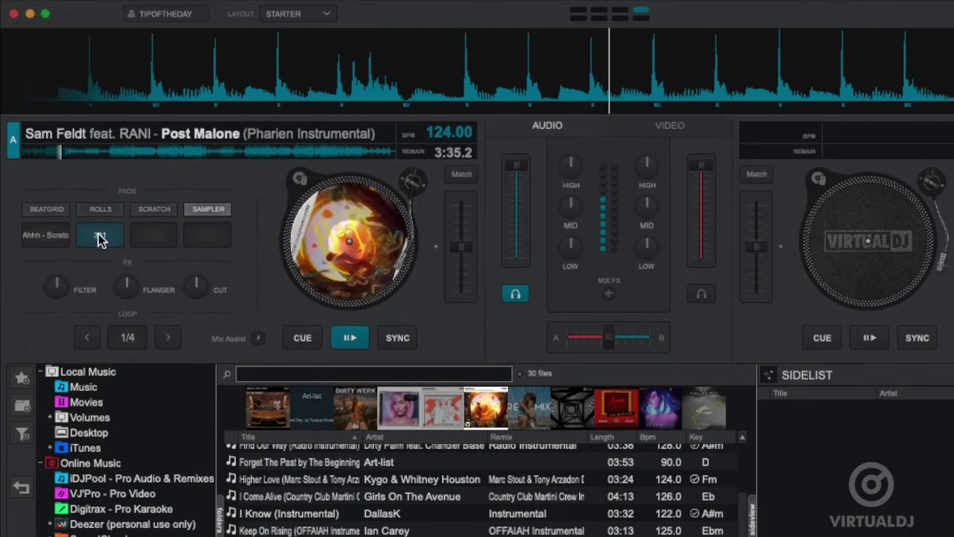
left_click(60, 249)
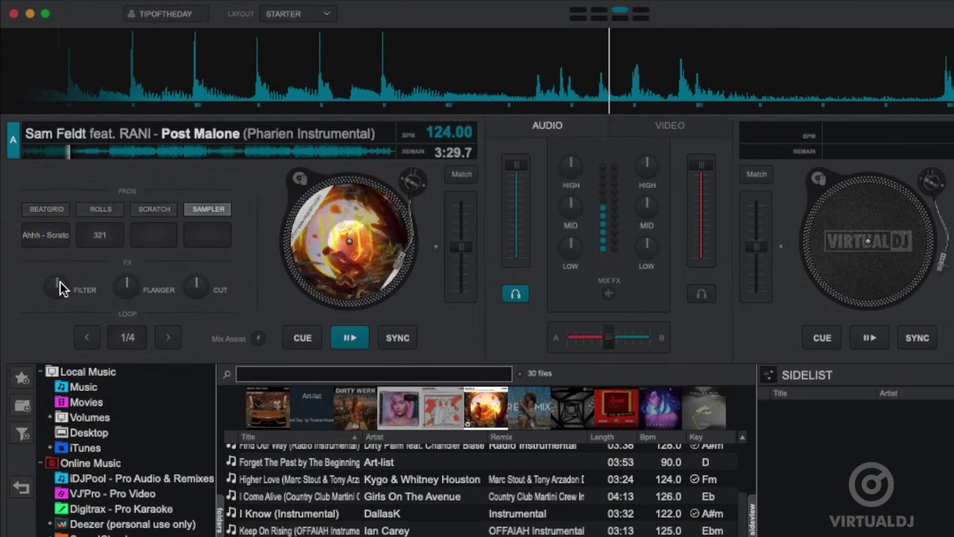
Sweep deck A's filter up and back off, then apply the cut effect and reset it.
left_click_drag(59, 288, 63, 266)
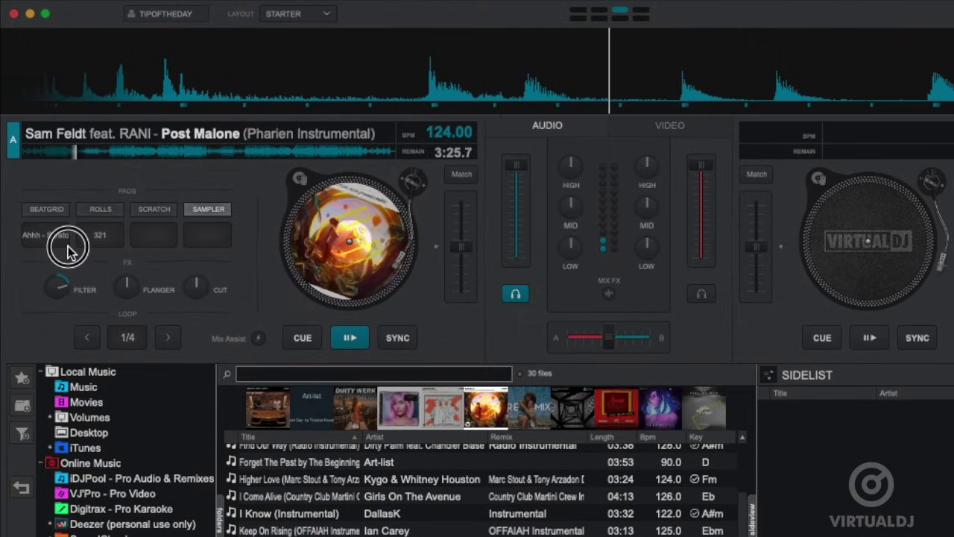
left_click_drag(69, 250, 139, 307)
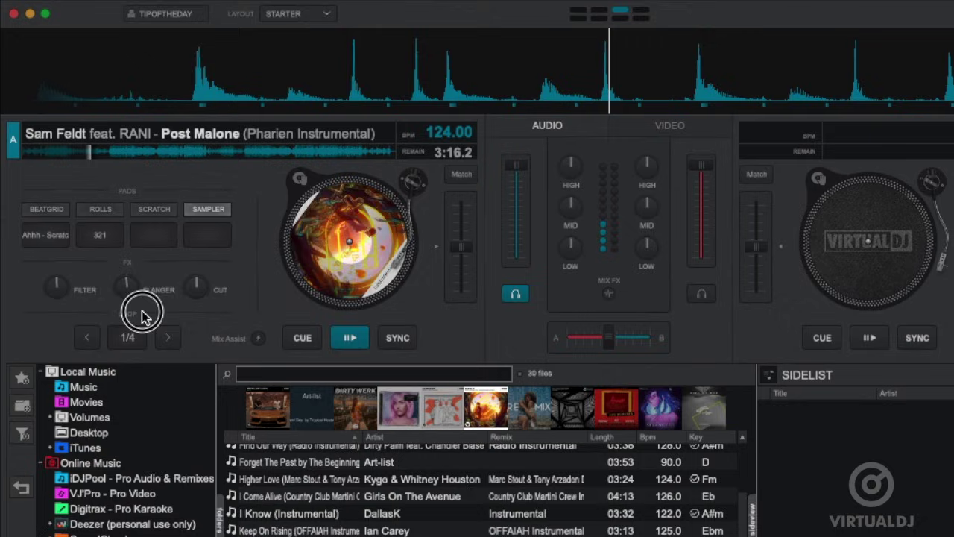
left_click(192, 294)
mouse_move(192, 294)
left_mouse_down()
mouse_move(189, 305)
mouse_move(191, 298)
left_mouse_up()
left_click(195, 286)
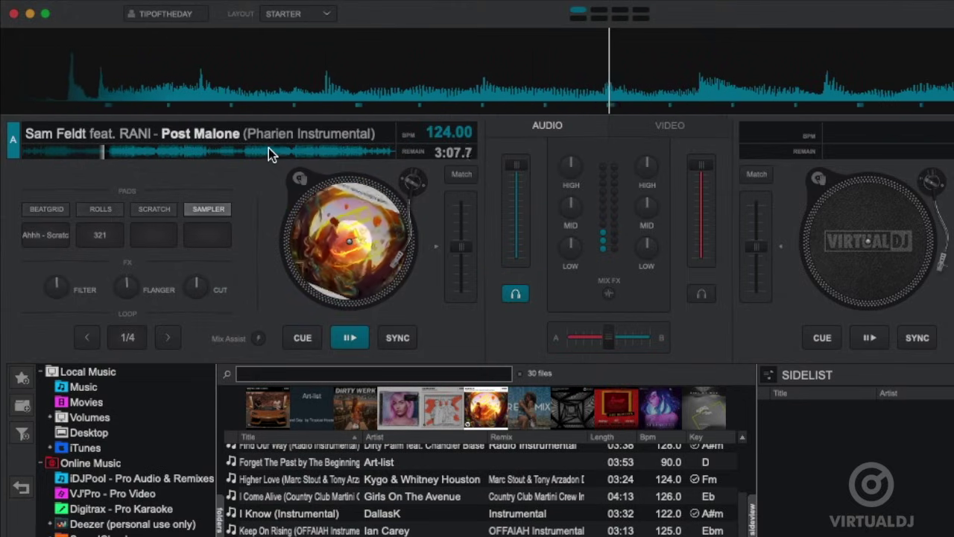
Seek deck A ahead along the waveform in five jumps to about 1:04 remaining.
left_click(136, 151)
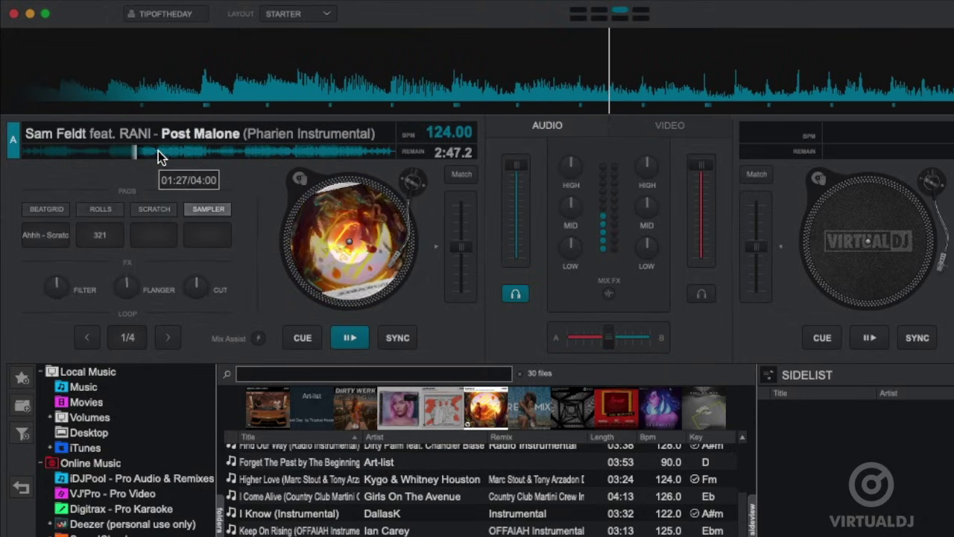
left_click(152, 152)
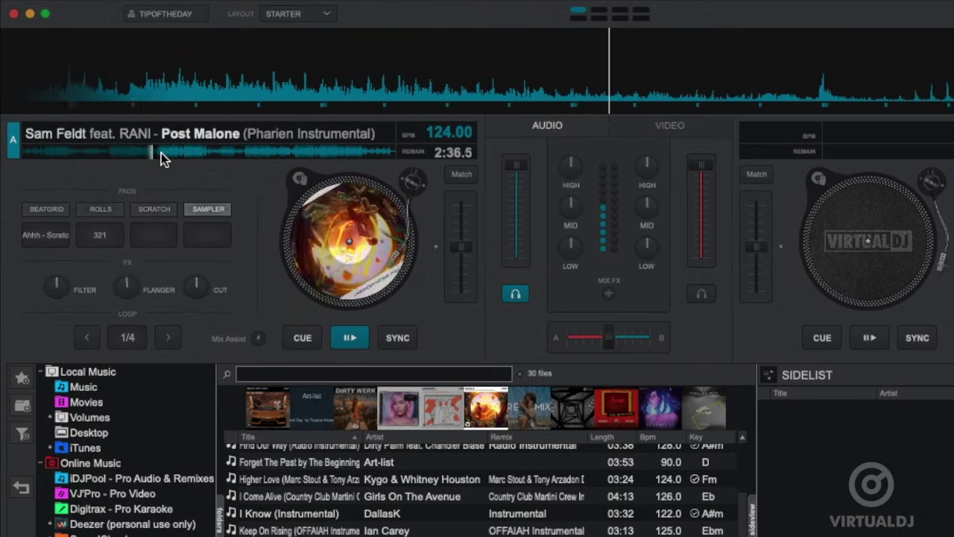
left_click(166, 153)
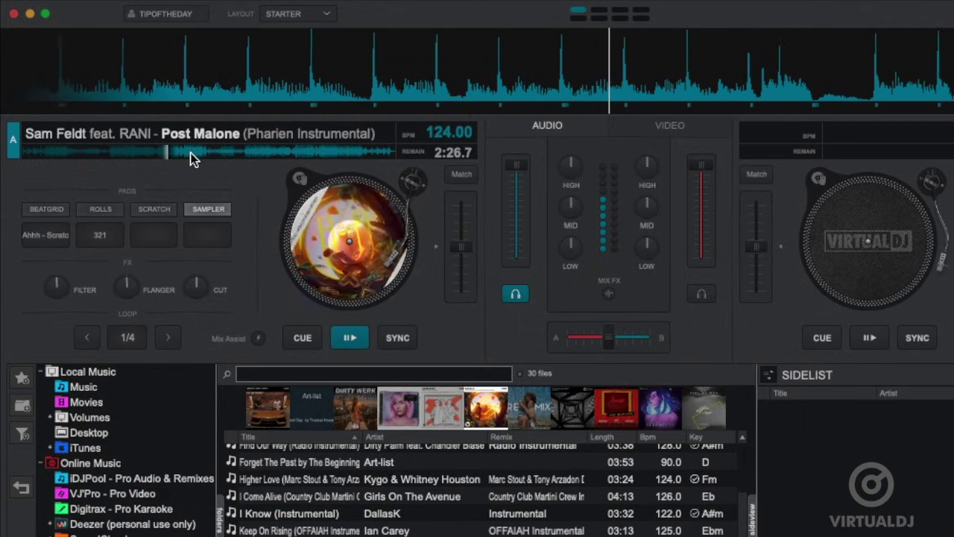
left_click(199, 151)
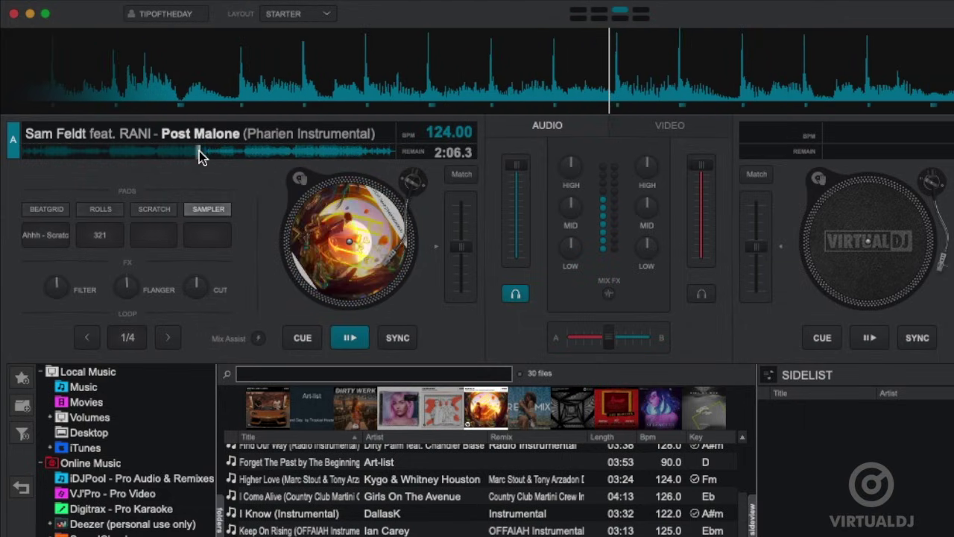
left_click(290, 153)
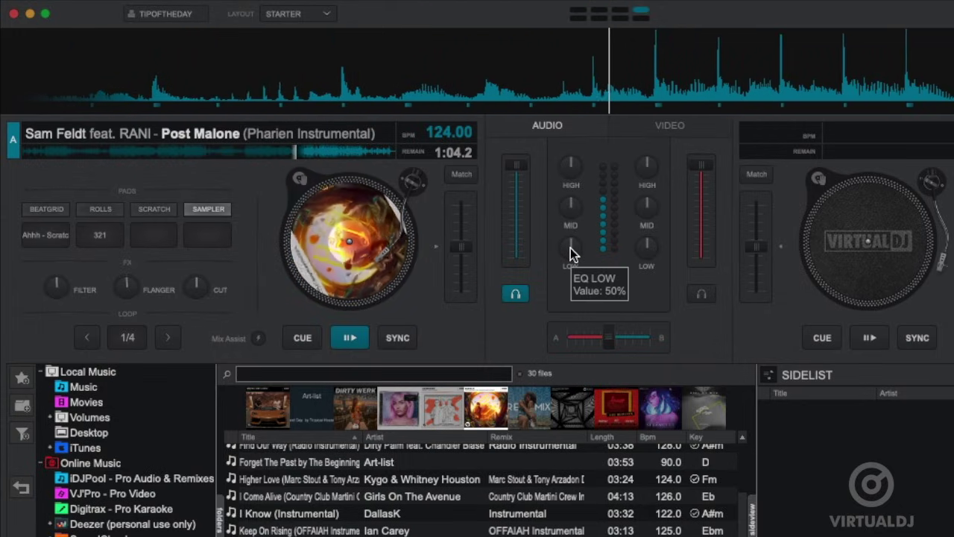
Sweep deck A's EQ knobs, turning the mid frequencies down.
mouse_move(570, 248)
left_mouse_down()
mouse_move(558, 283)
mouse_move(564, 316)
mouse_move(578, 257)
left_mouse_up()
left_click_drag(564, 202, 525, 176)
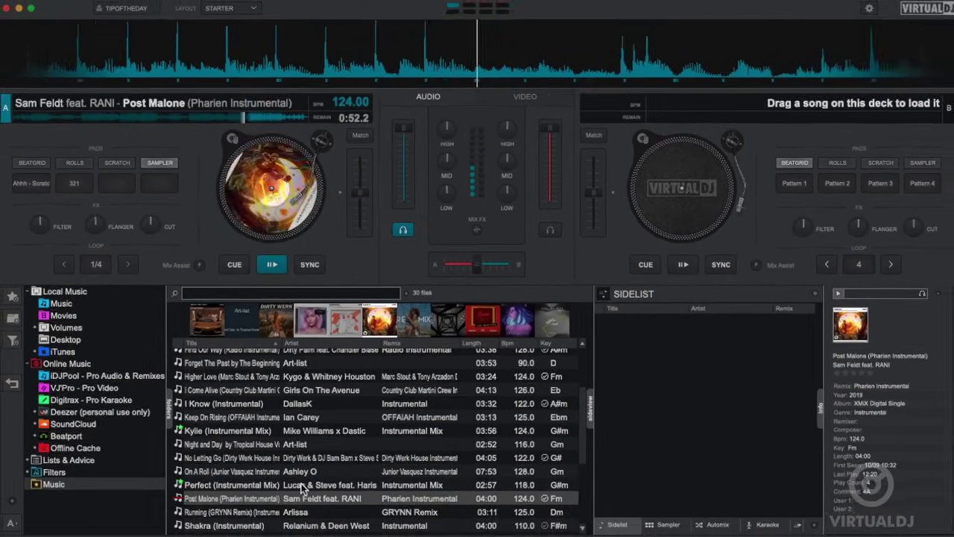
Load Perfect (Instrumental Mix) on deck B, enable Mix Assist, and start deck B playing.
double_click(314, 513)
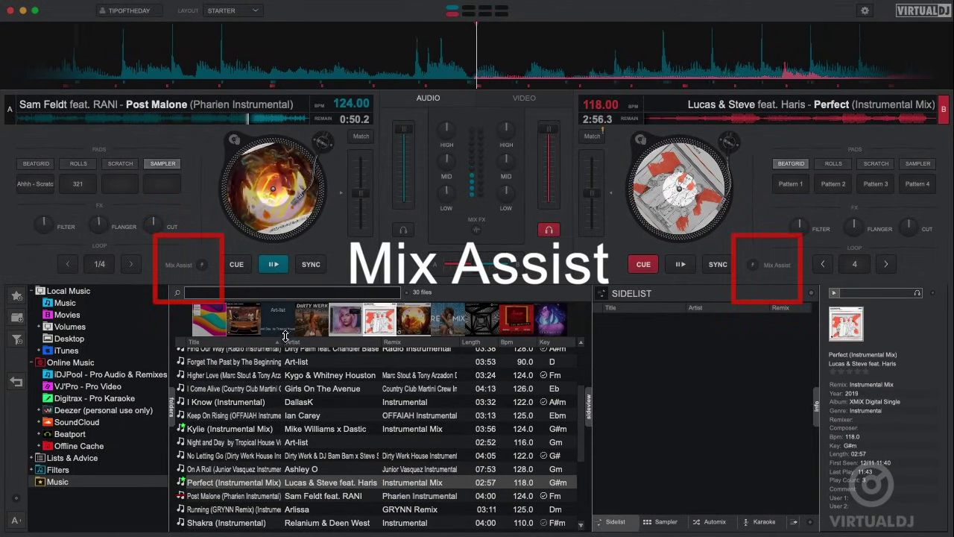
left_click(204, 265)
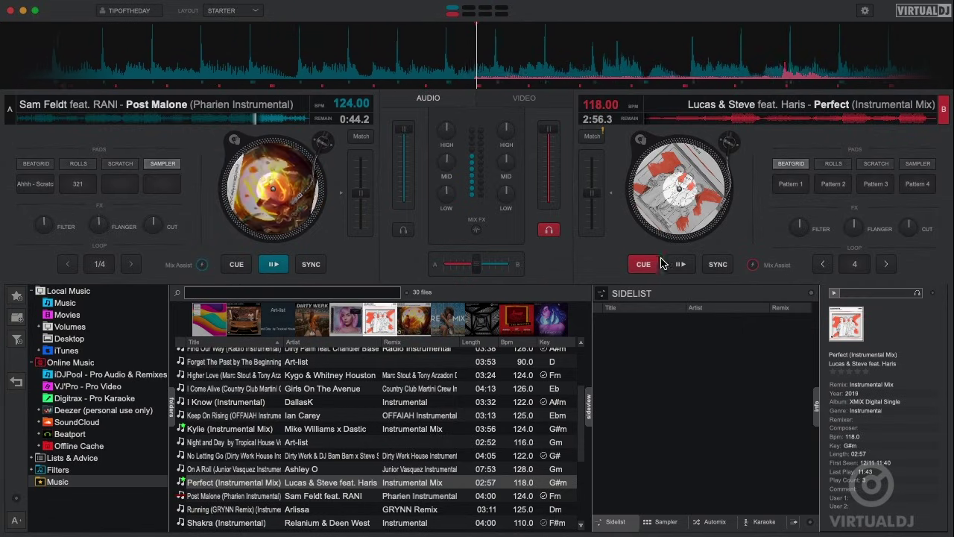
left_click(691, 266)
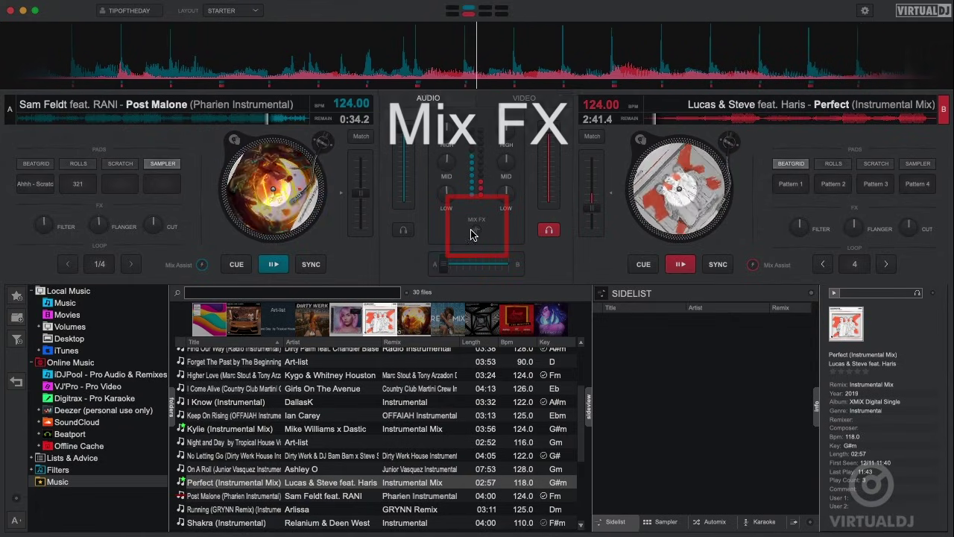
Choose filter from the mixer's Mix FX dropdown.
left_click(478, 234)
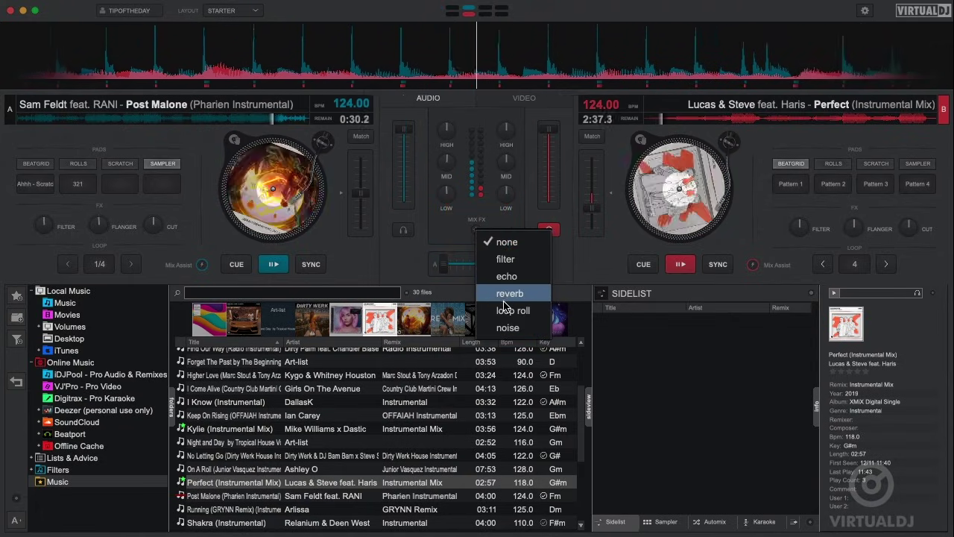
left_click(504, 259)
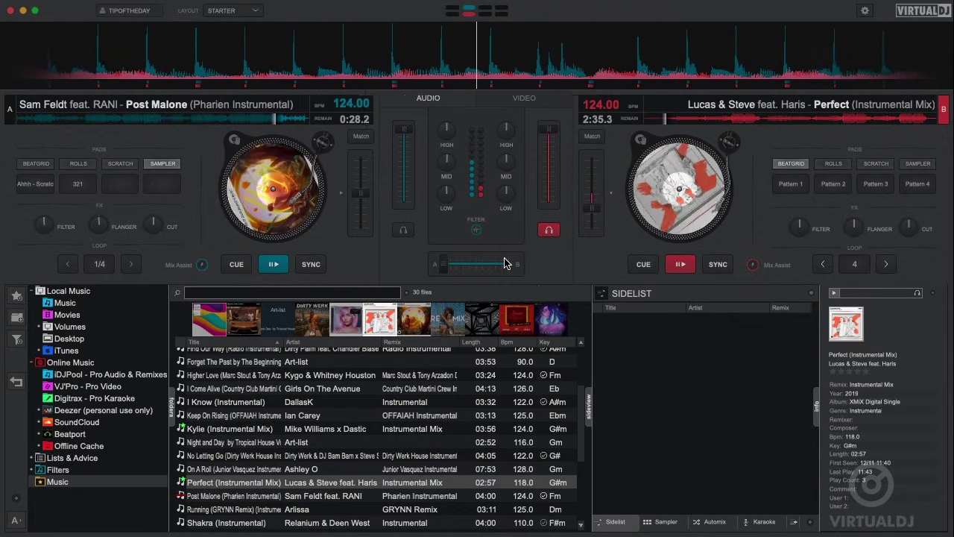